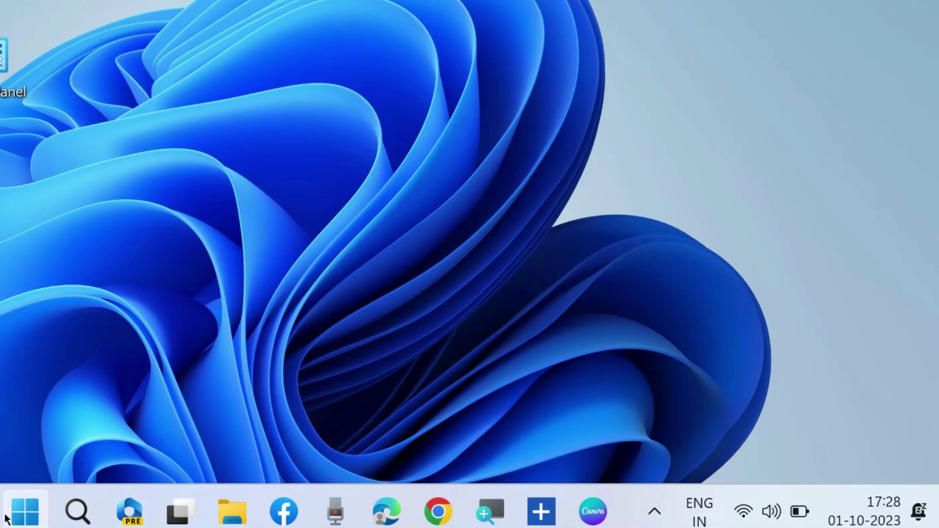
Check for Windows updates in the system settings, then close them and open Copilot.
{"action": "right_click", "coordinate": [24, 510]}
{"action": "left_click", "coordinate": [49, 292]}
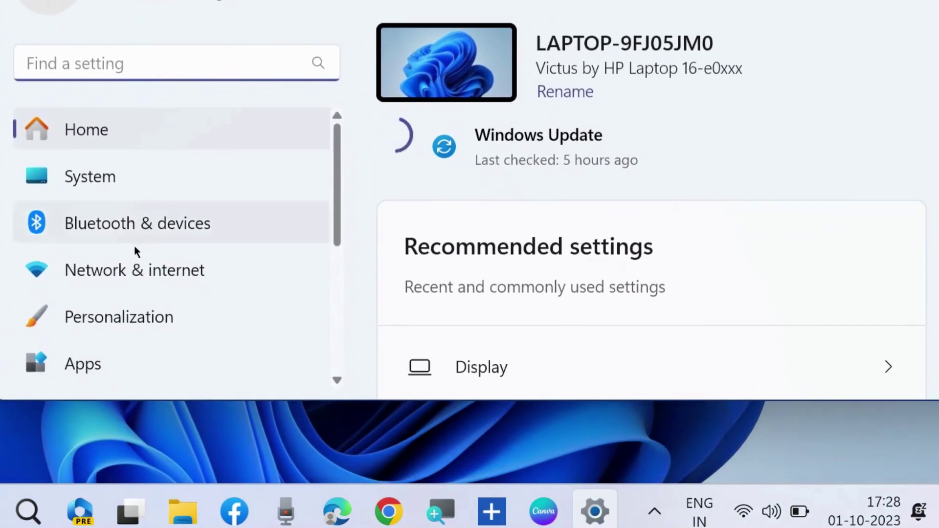
{"action": "scroll", "coordinate": [128, 265], "scroll_direction": "down", "scroll_amount": 5}
{"action": "left_click", "coordinate": [123, 377]}
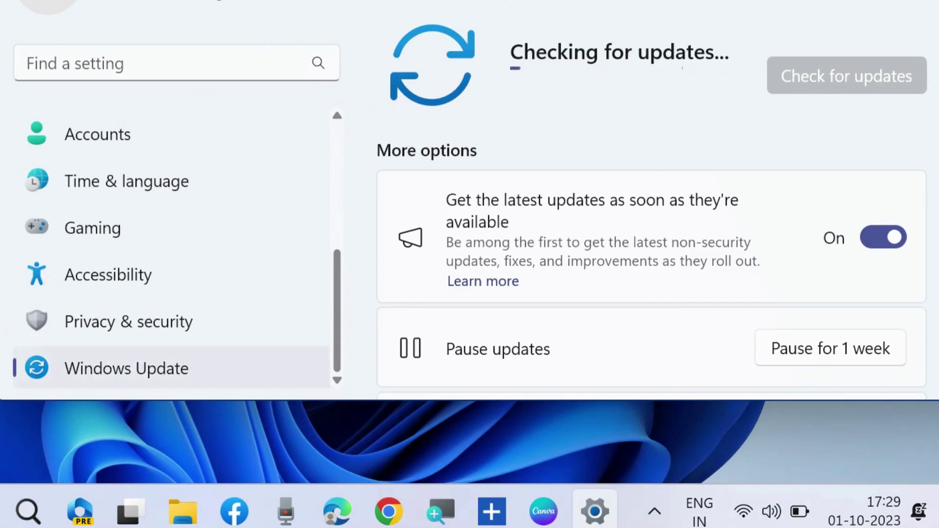
{"action": "left_click", "coordinate": [919, 1]}
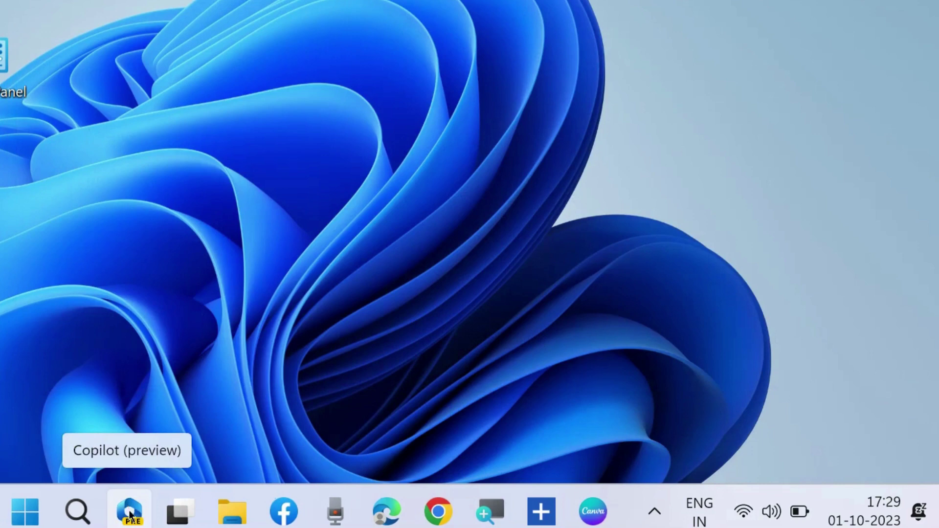
{"action": "left_click", "coordinate": [131, 514]}
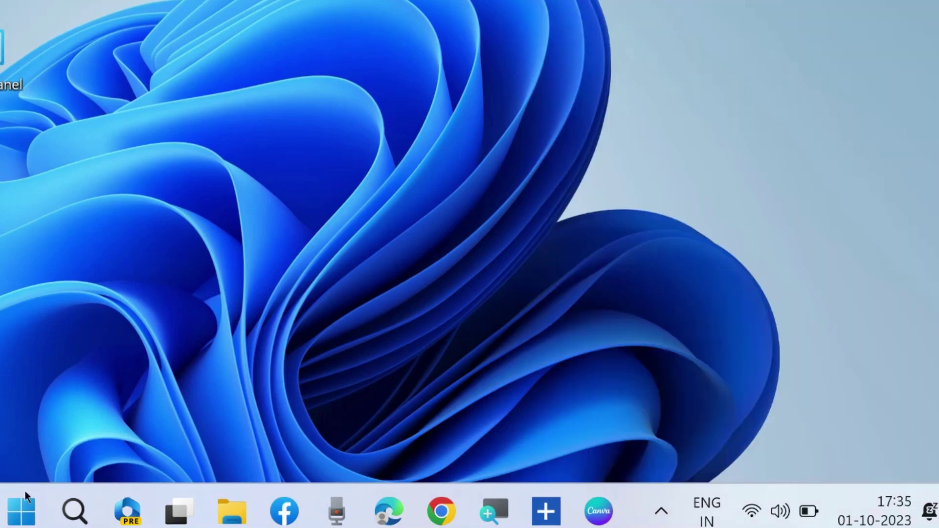
Open the taskbar options in the Personalization settings to reach the taskbar items.
{"action": "right_click", "coordinate": [20, 511]}
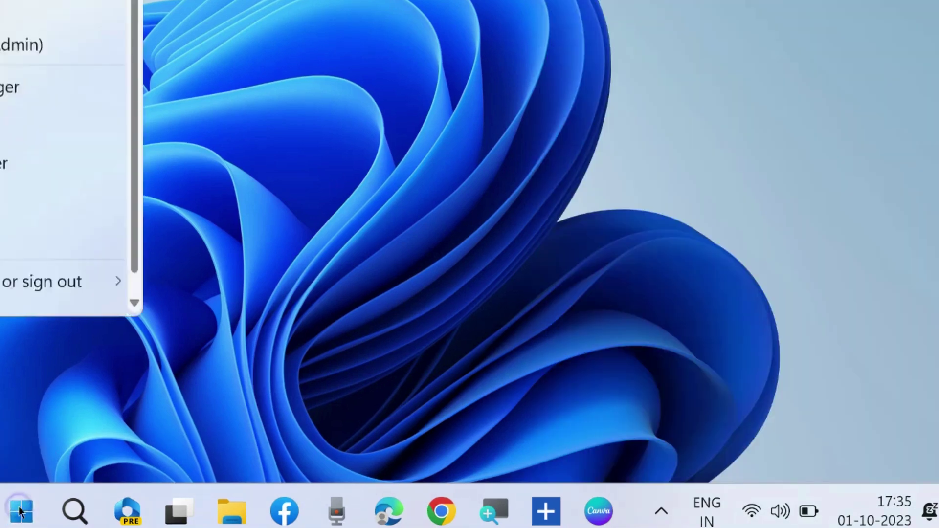
{"action": "left_click", "coordinate": [4, 284]}
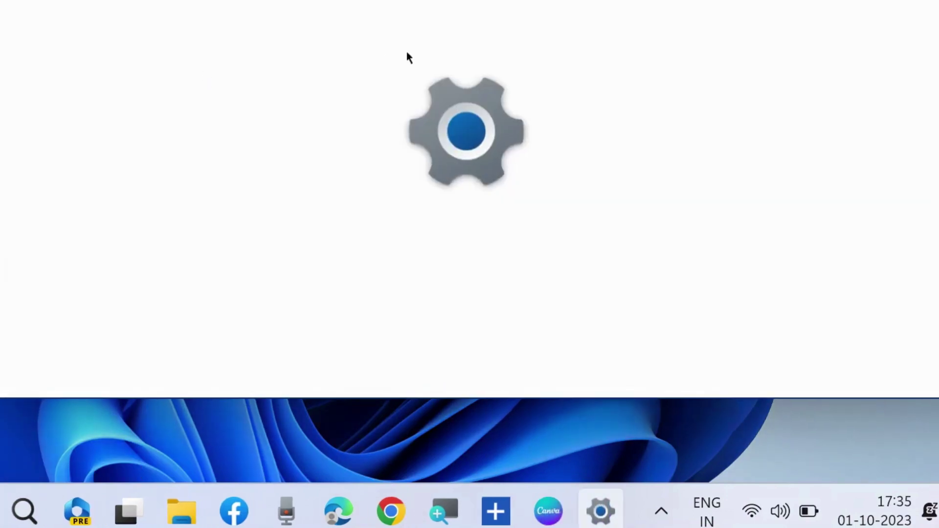
{"action": "scroll", "coordinate": [94, 205], "scroll_direction": "down", "scroll_amount": 1}
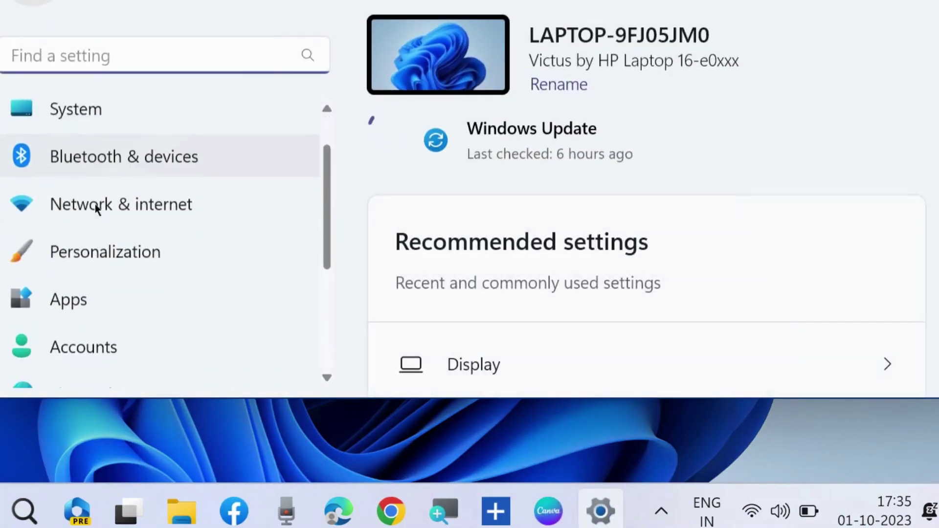
{"action": "scroll", "coordinate": [96, 208], "scroll_direction": "down", "scroll_amount": 1}
{"action": "left_click", "coordinate": [111, 227]}
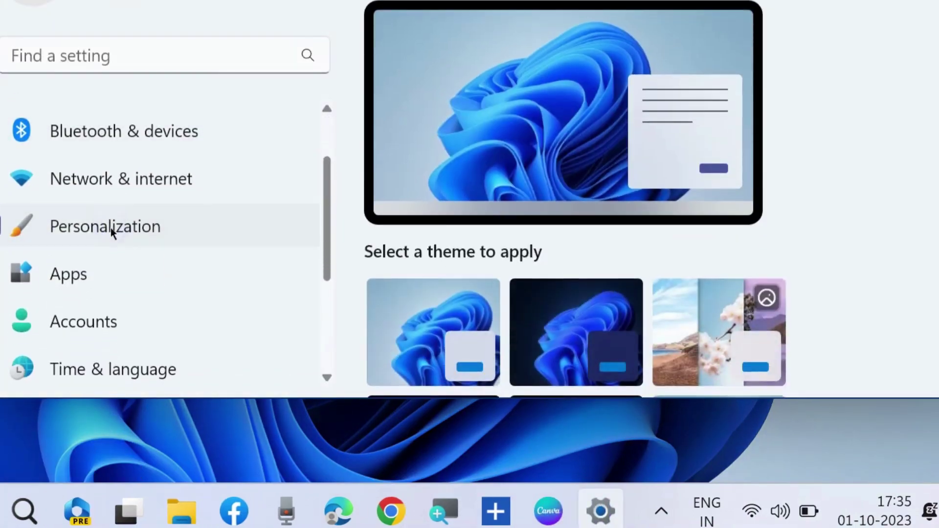
{"action": "scroll", "coordinate": [522, 242], "scroll_direction": "down", "scroll_amount": 5}
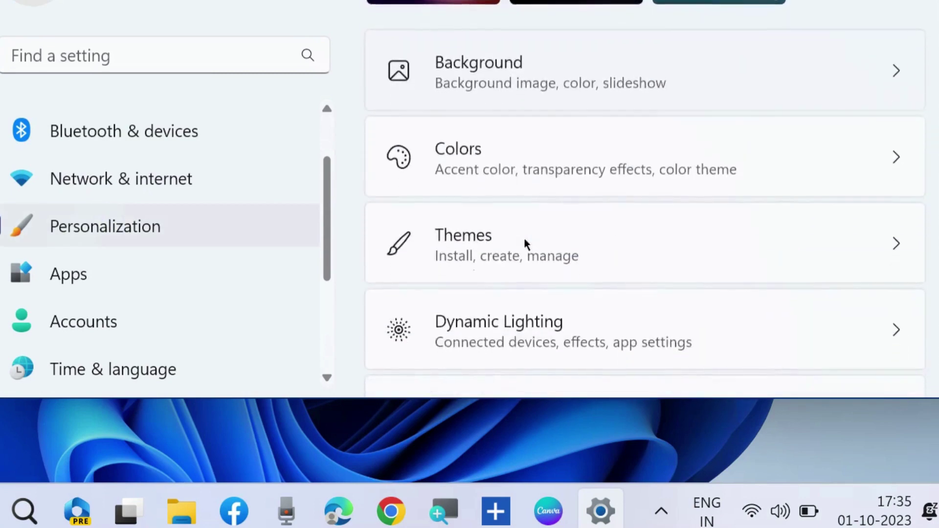
{"action": "scroll", "coordinate": [523, 238], "scroll_direction": "down", "scroll_amount": 10}
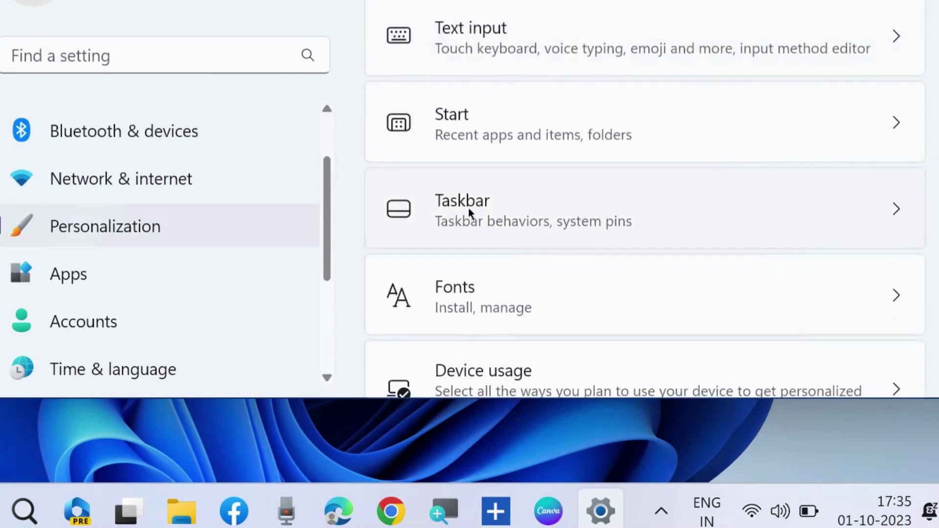
{"action": "left_click", "coordinate": [470, 214]}
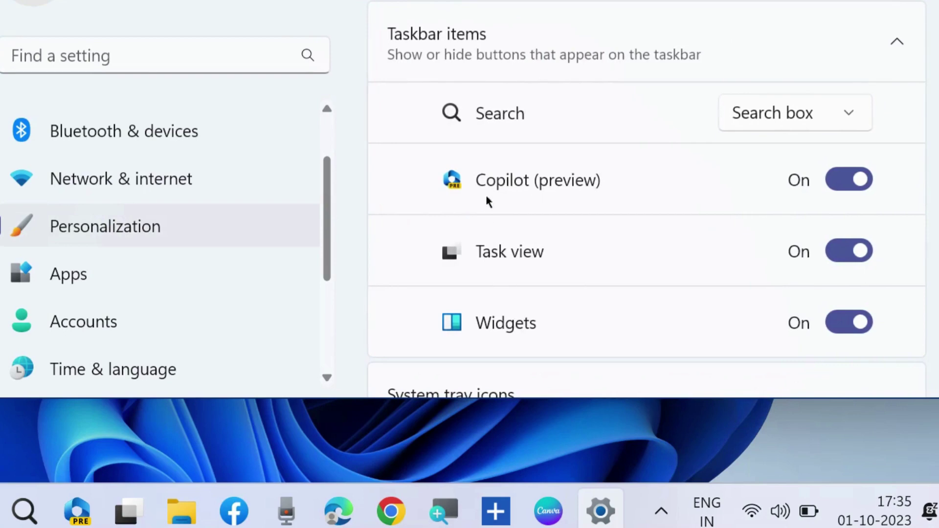
Turn the Copilot (preview) taskbar item off and back on, and close Settings.
{"action": "left_click", "coordinate": [829, 181]}
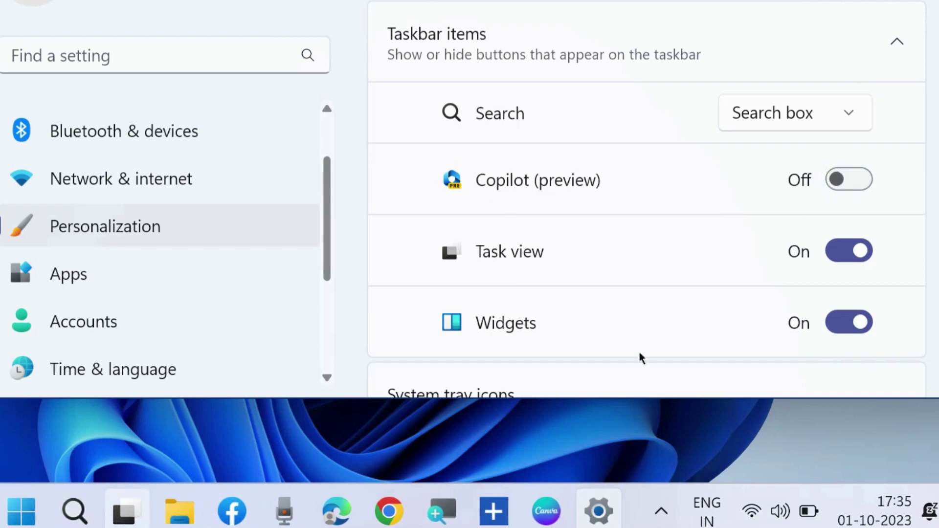
{"action": "left_click", "coordinate": [847, 181]}
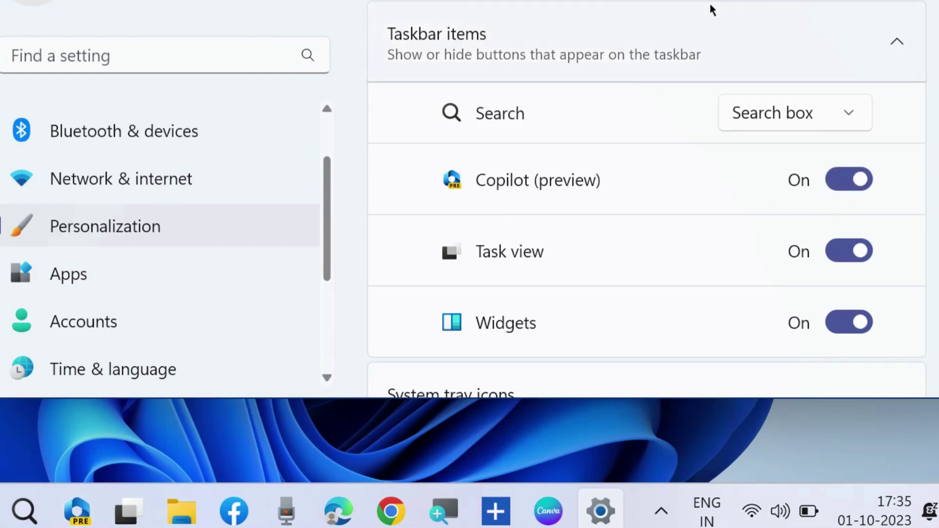
{"action": "key", "text": "alt+F4"}
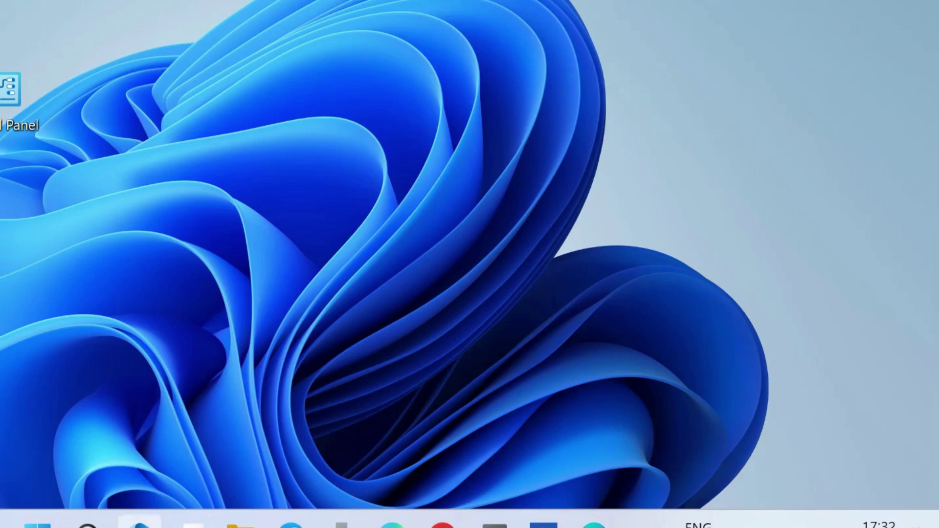
Open Copilot, send the request "turn on dark mode" and accept the switch to dark mode.
{"action": "left_click", "coordinate": [141, 522]}
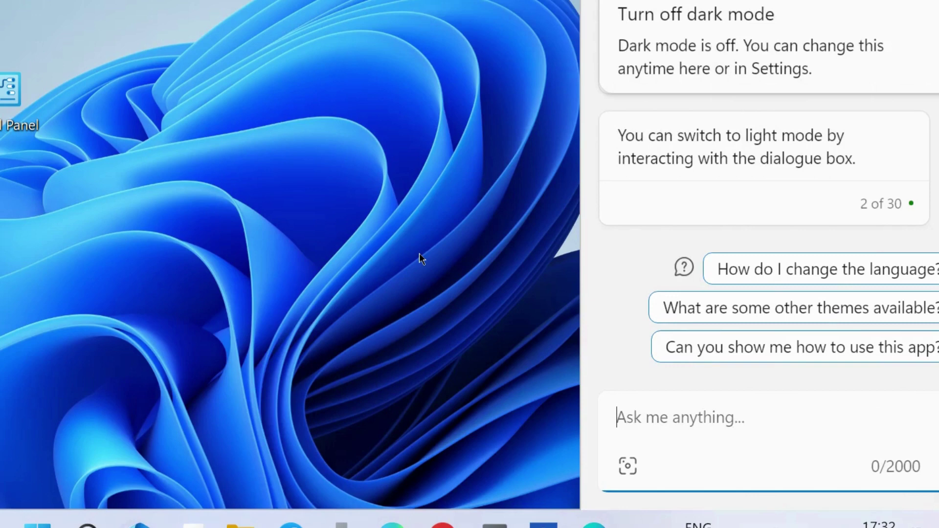
{"action": "left_click", "coordinate": [601, 420]}
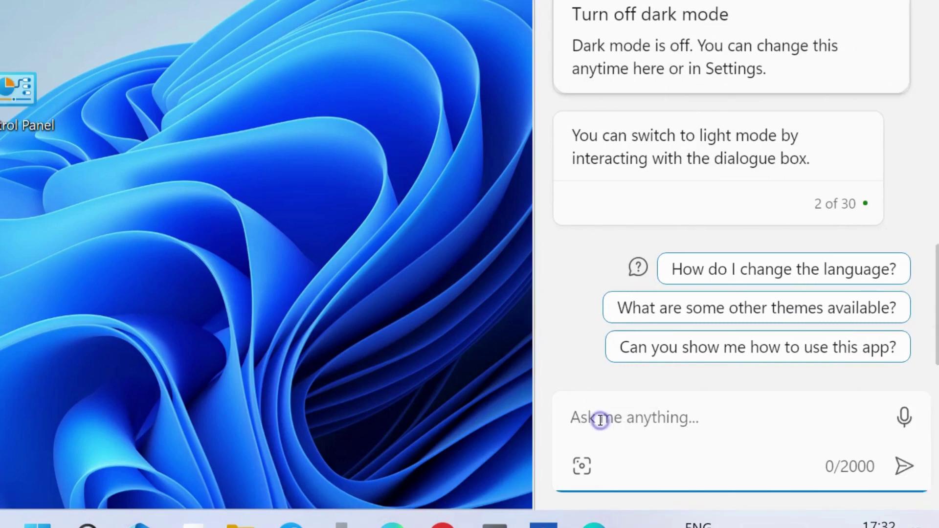
{"action": "type", "text": "turn"}
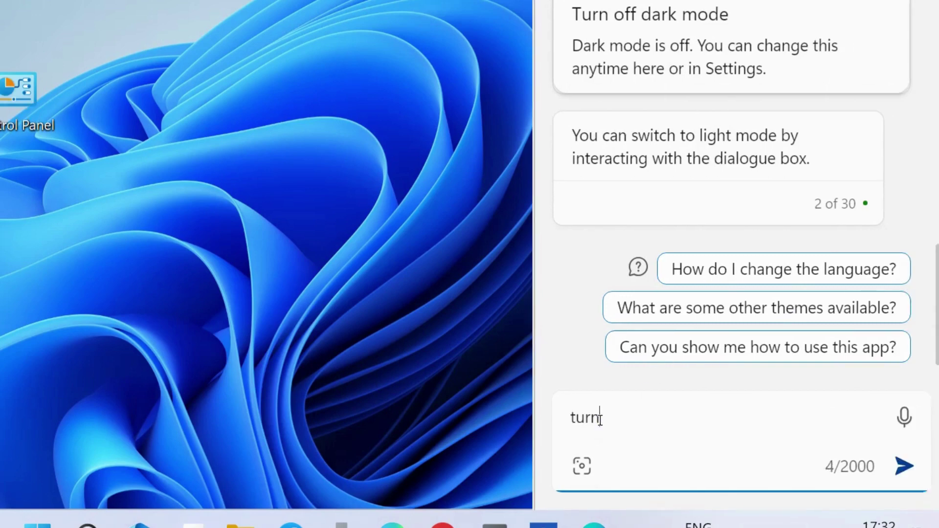
{"action": "type", "text": " on da"}
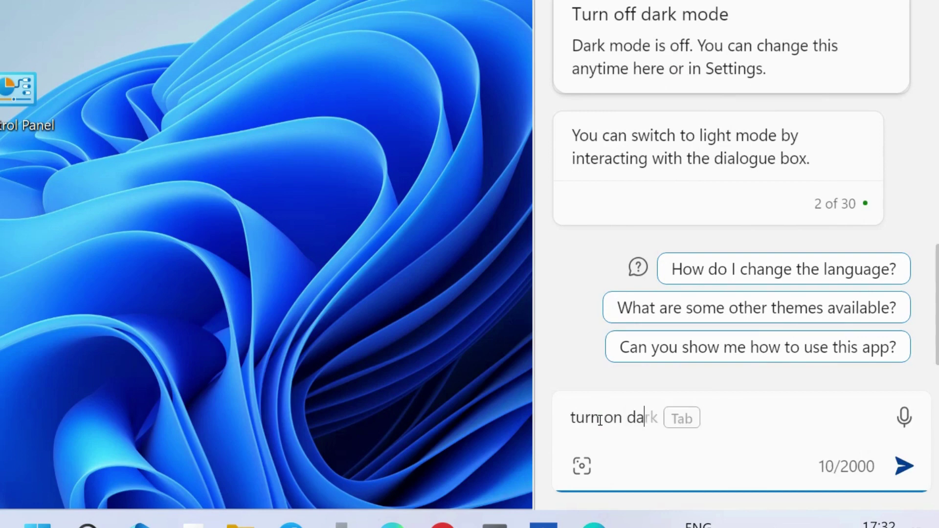
{"action": "type", "text": "rk mode"}
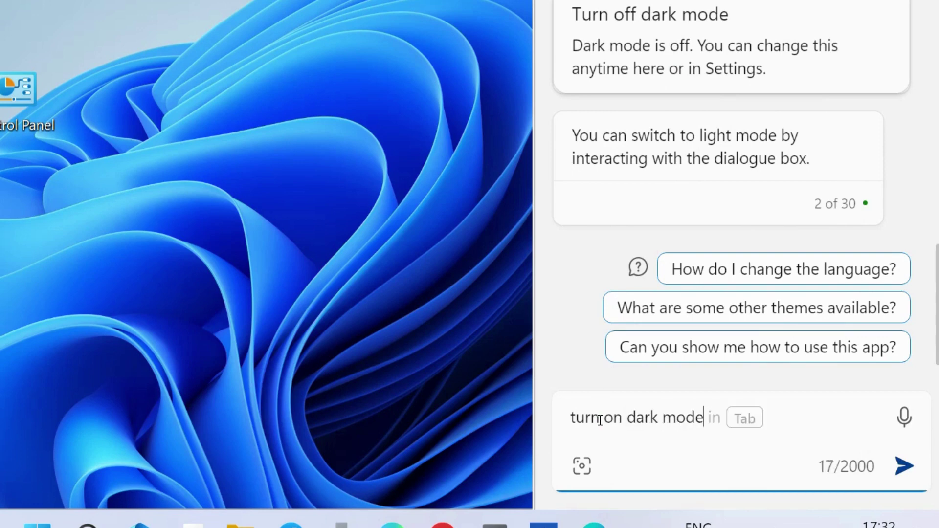
{"action": "key", "text": "Return"}
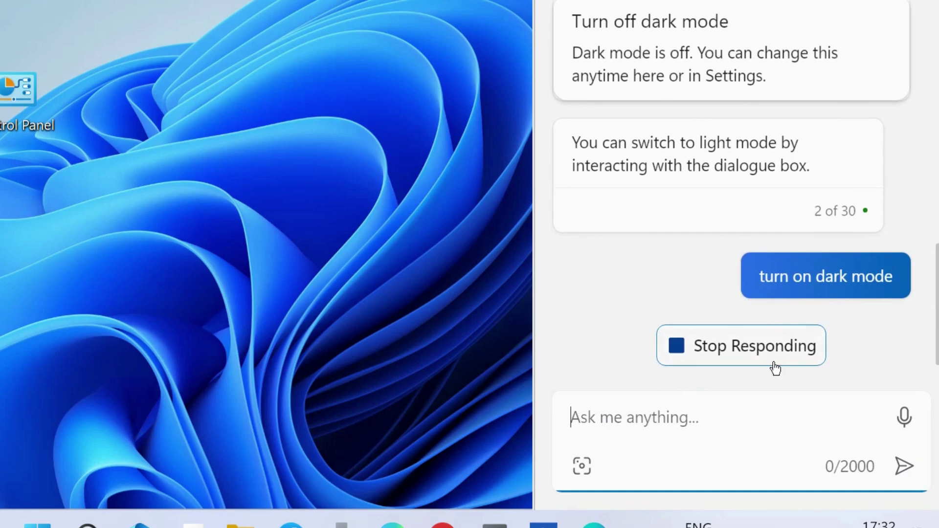
{"action": "mouse_move", "coordinate": [835, 297]}
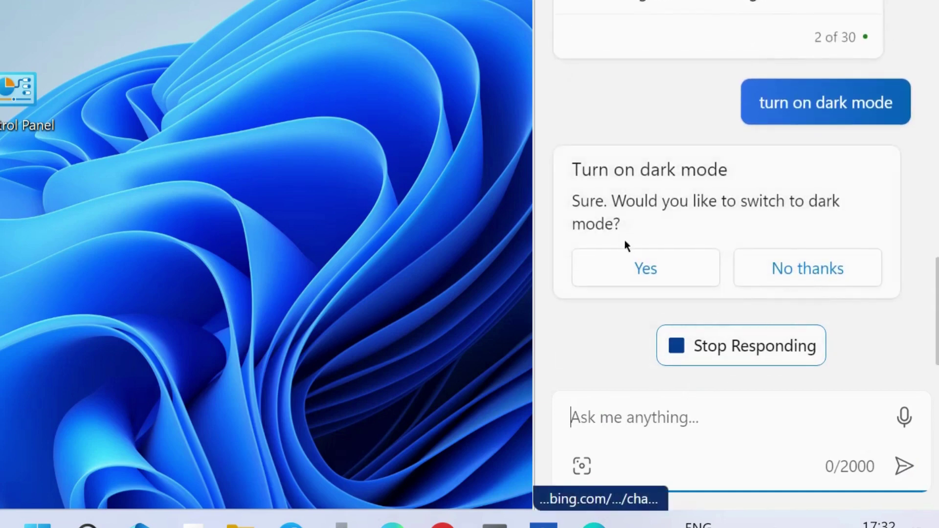
{"action": "left_click", "coordinate": [647, 269]}
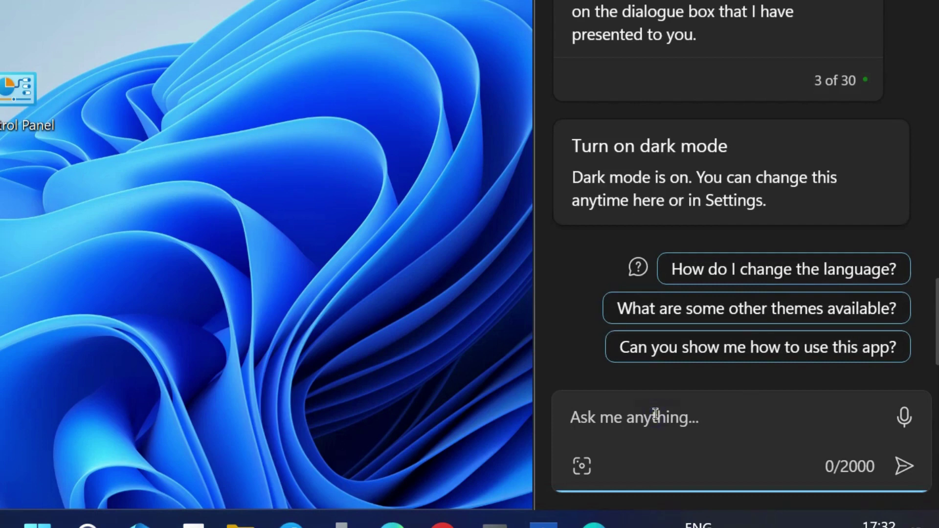
Ask Copilot to "turn off dark mode" and accept the change.
{"action": "type", "text": "turn off d"}
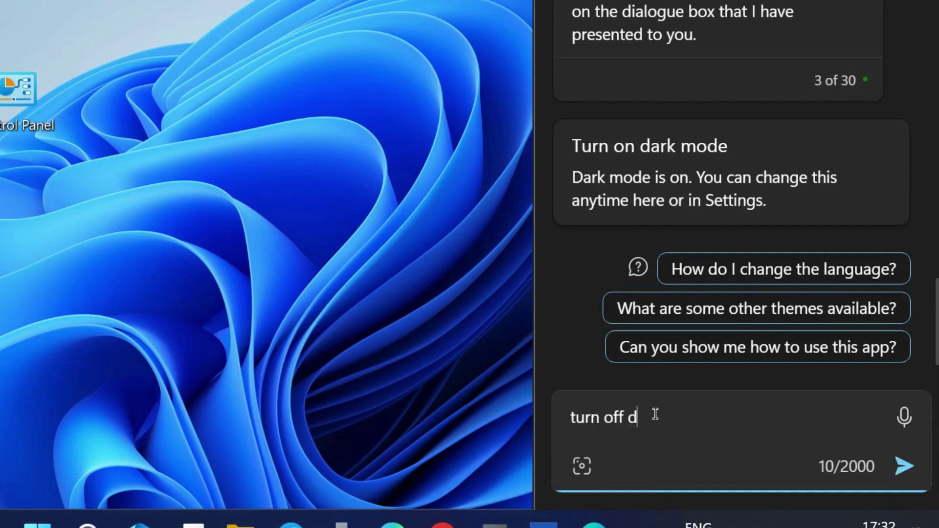
{"action": "type", "text": "ark mo"}
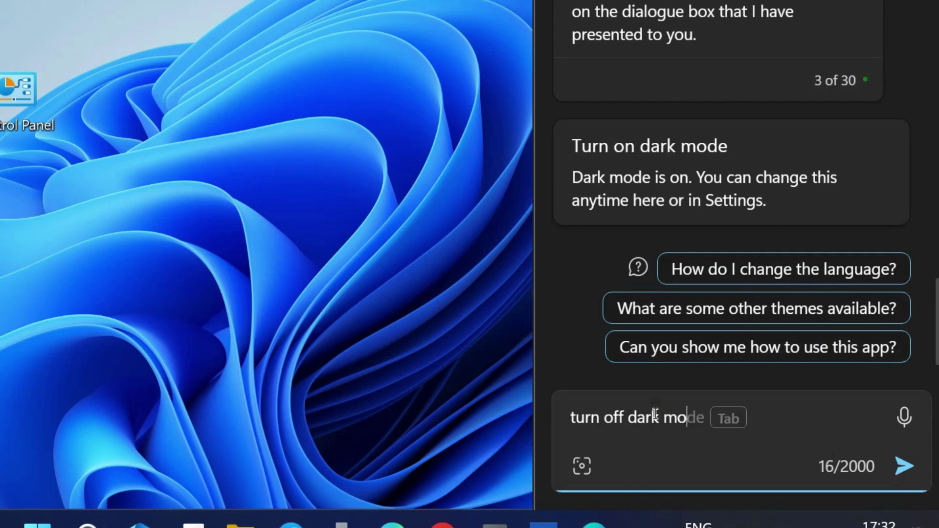
{"action": "type", "text": "de"}
{"action": "key", "text": "Return"}
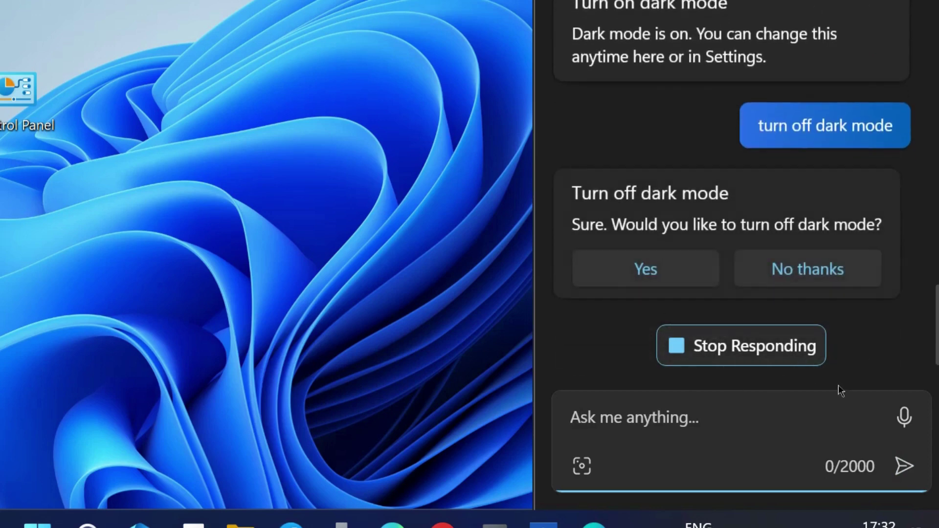
{"action": "left_click", "coordinate": [634, 275]}
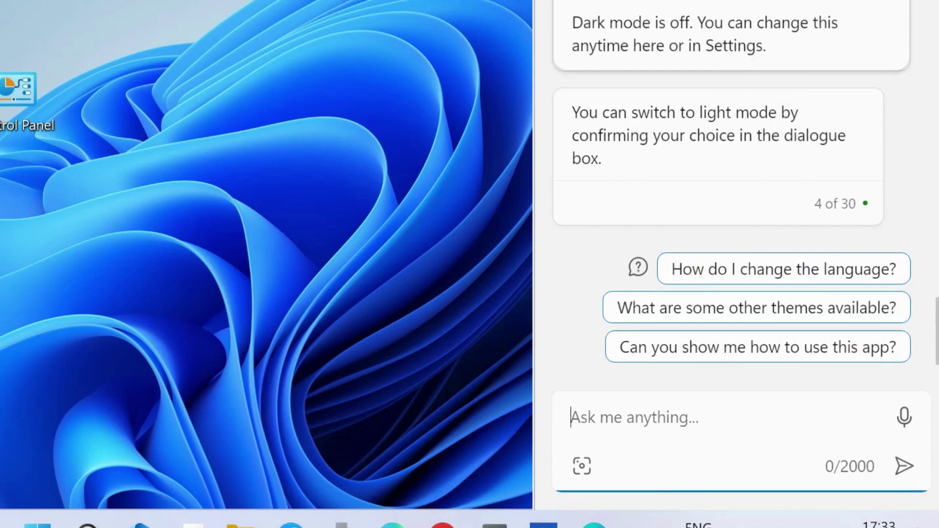
Close and reopen Copilot, then allow it to use Microsoft Edge content in its settings and return to the chat.
{"action": "key", "text": "super+c"}
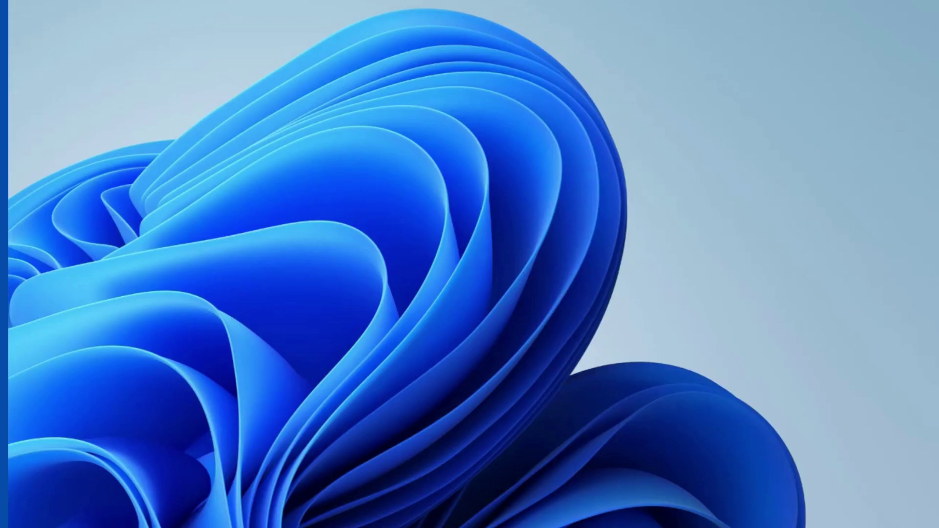
{"action": "key", "text": "super+c"}
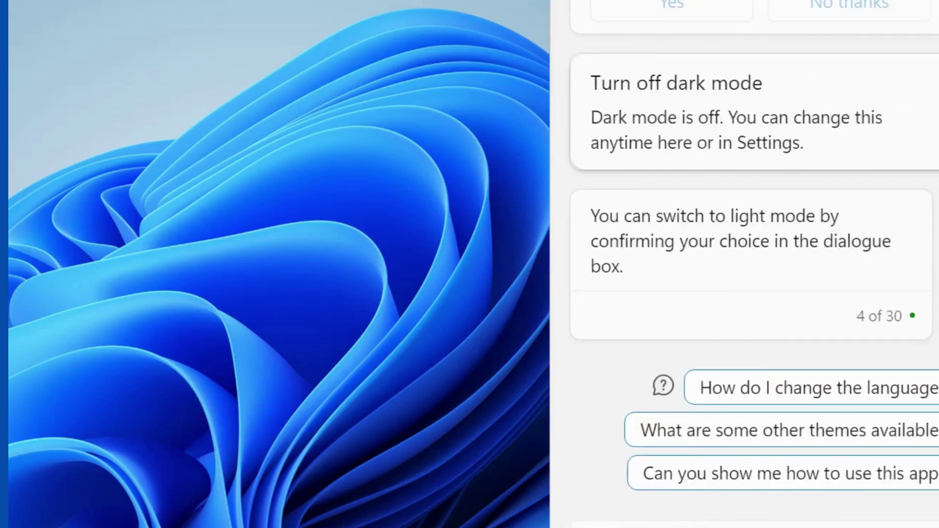
{"action": "scroll", "coordinate": [739, 274], "scroll_direction": "up", "scroll_amount": 10}
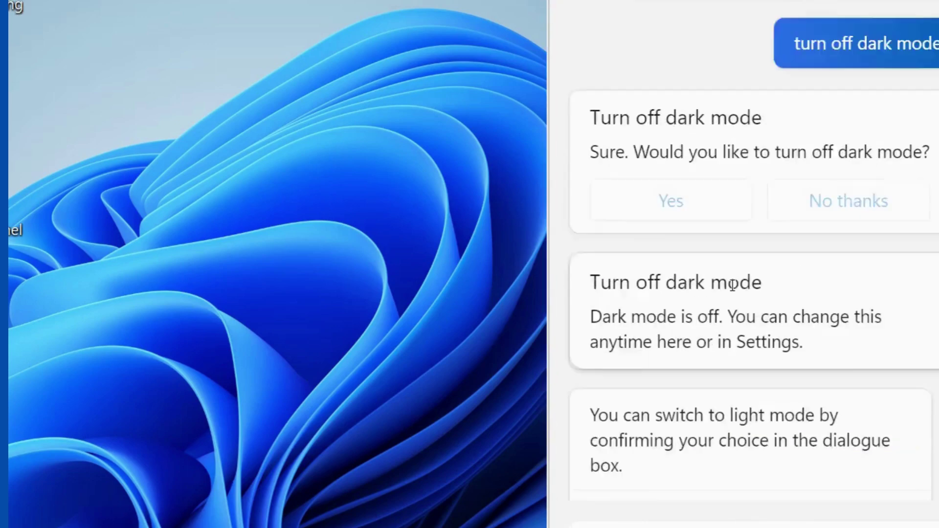
{"action": "key", "text": "Return"}
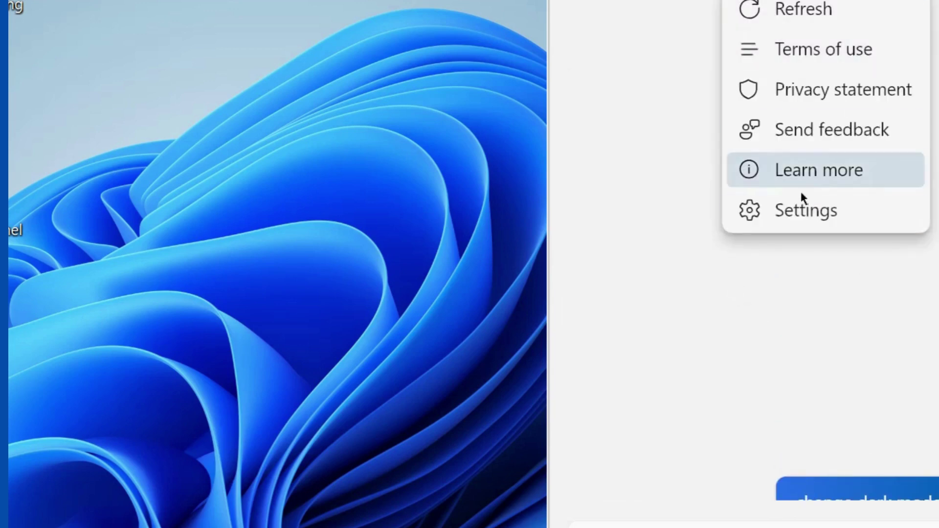
{"action": "left_click", "coordinate": [792, 208]}
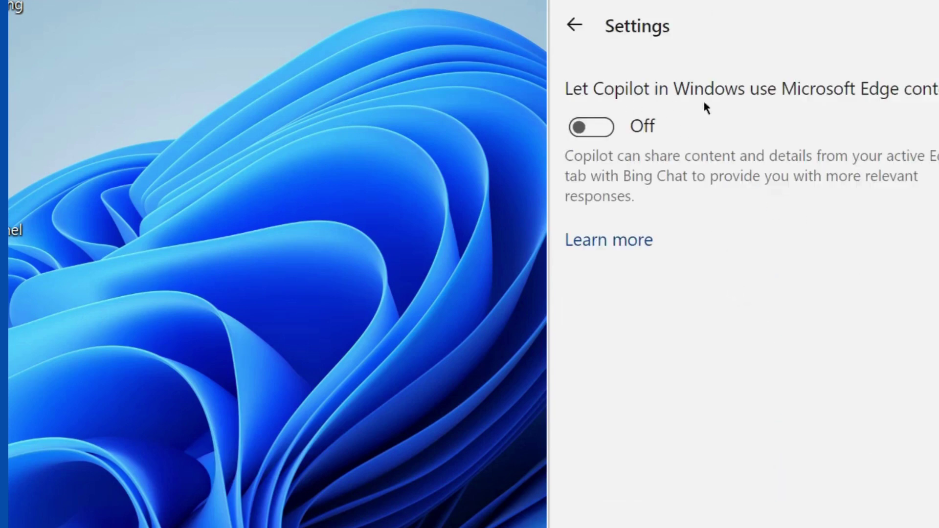
{"action": "left_click", "coordinate": [599, 133]}
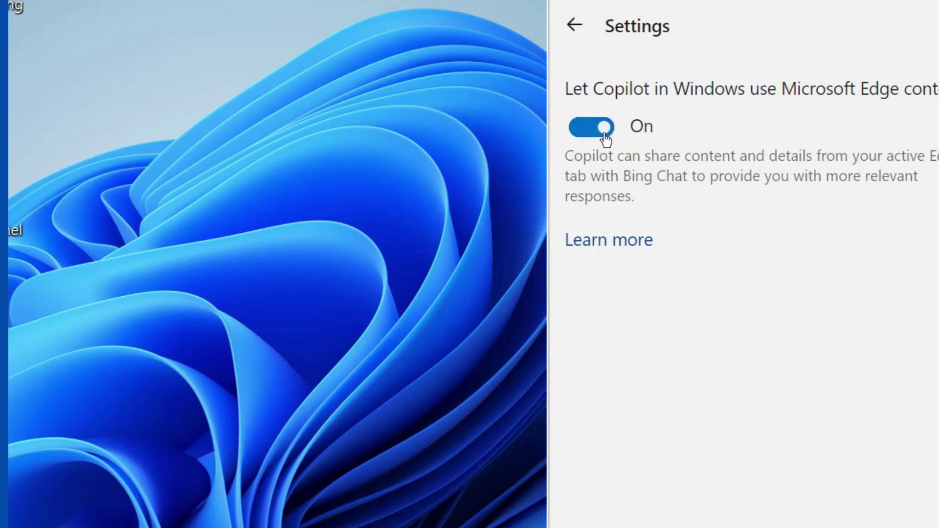
{"action": "left_click", "coordinate": [573, 27]}
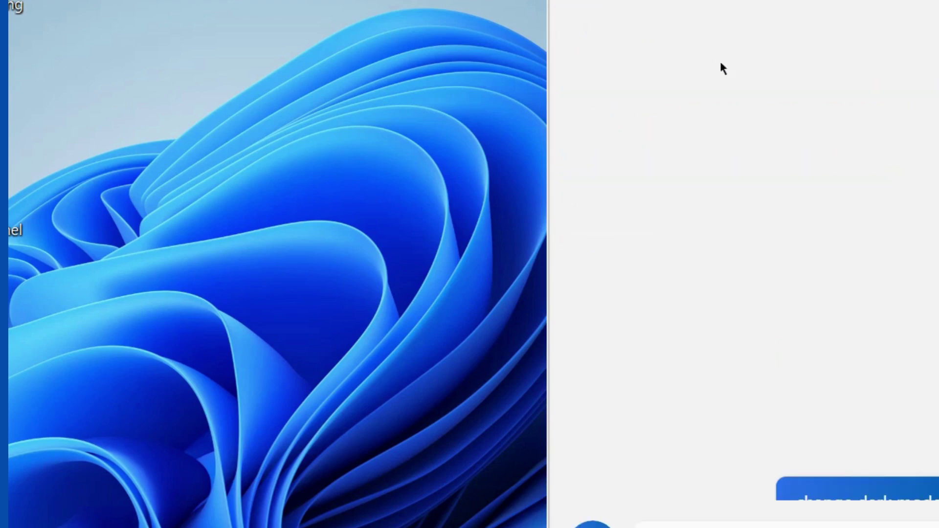
Open Copilot's settings again to review the Microsoft Edge content option.
{"action": "left_click", "coordinate": [915, 4]}
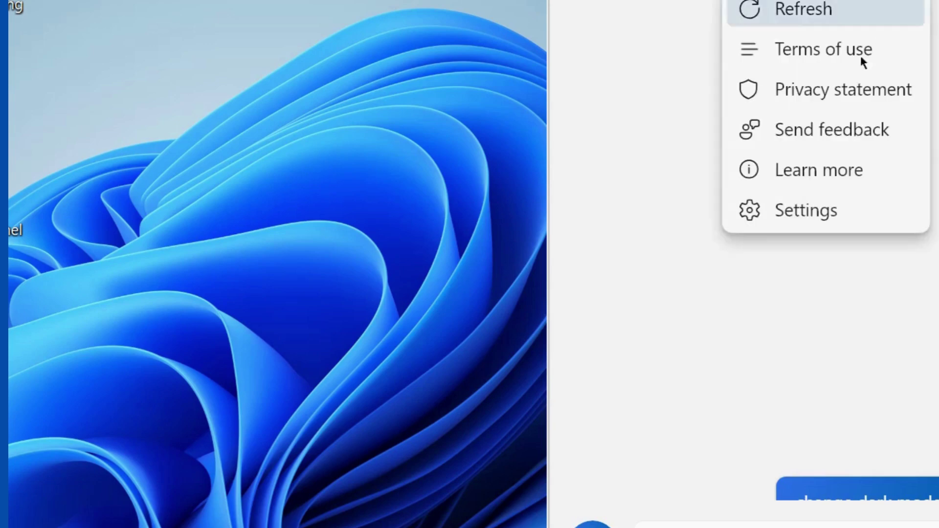
{"action": "left_click", "coordinate": [815, 211]}
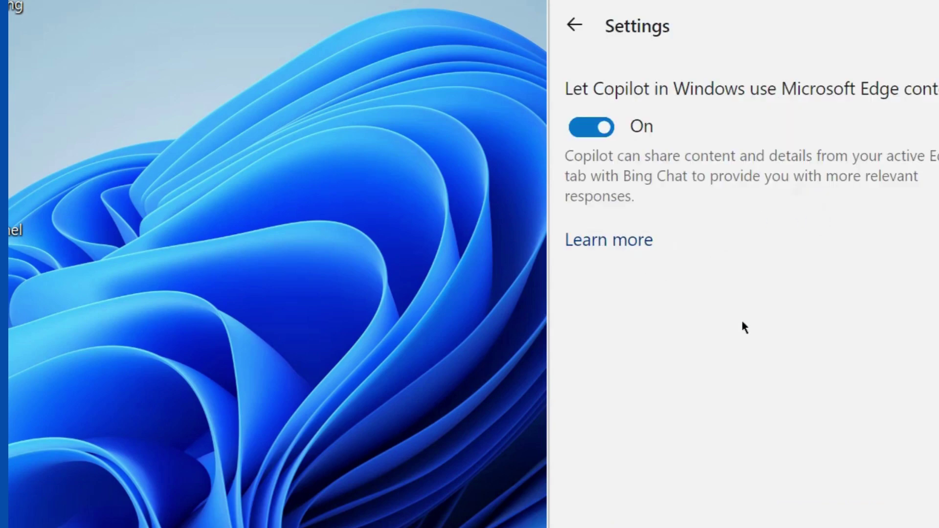
Leave Copilot's settings, then close and reopen the Copilot pane.
{"action": "left_click", "coordinate": [570, 25]}
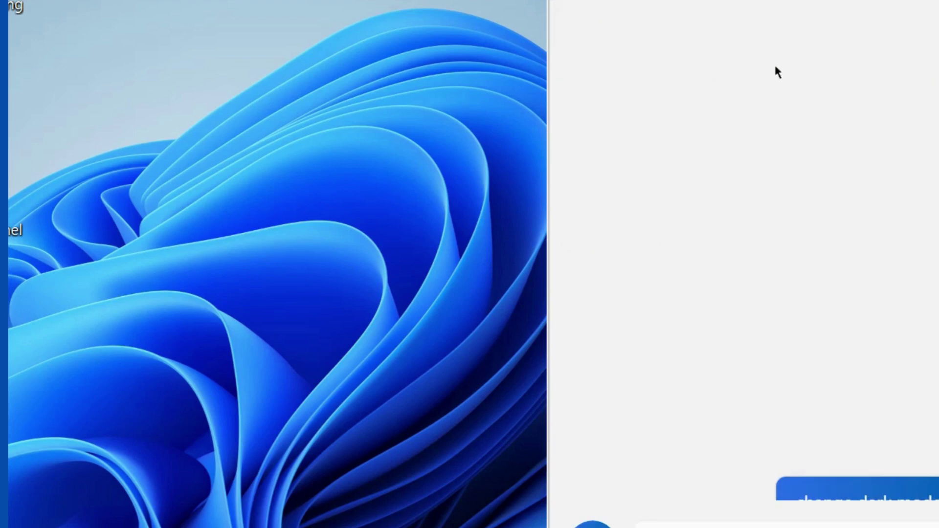
{"action": "key", "text": "super+c"}
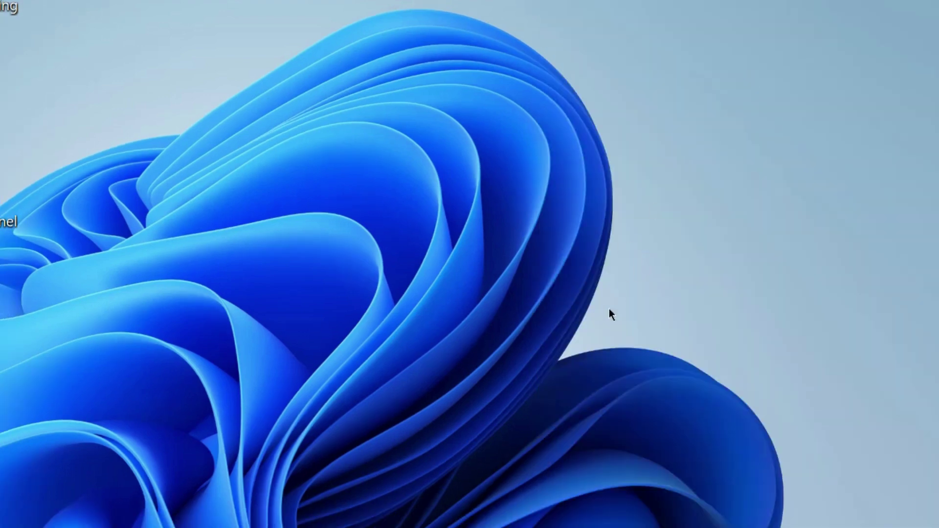
{"action": "key", "text": "super+c"}
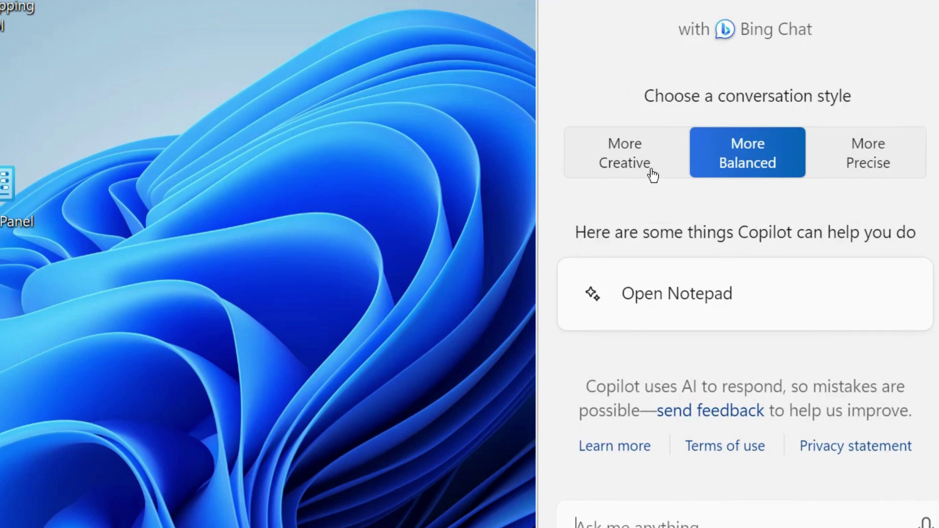
Try the More Creative and More Balanced conversation styles, then set the style to More Precise.
{"action": "left_click", "coordinate": [621, 169]}
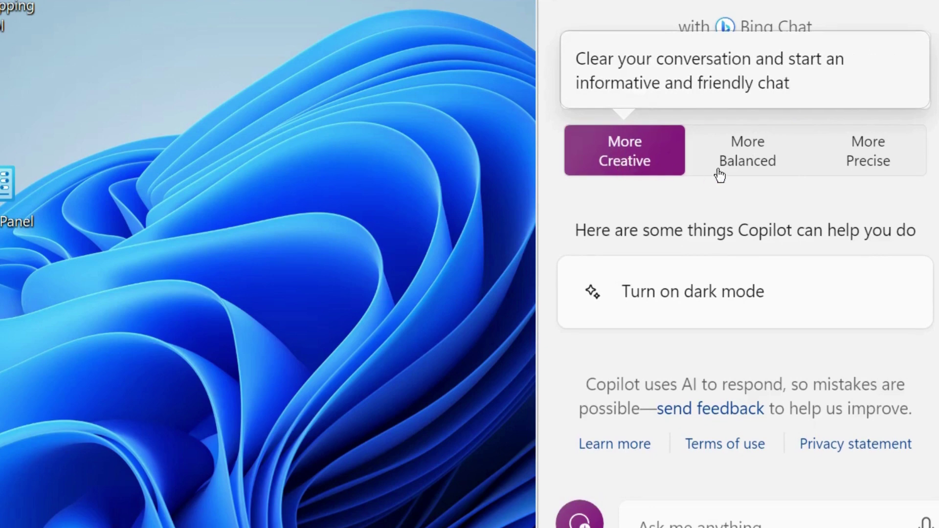
{"action": "left_click", "coordinate": [742, 167]}
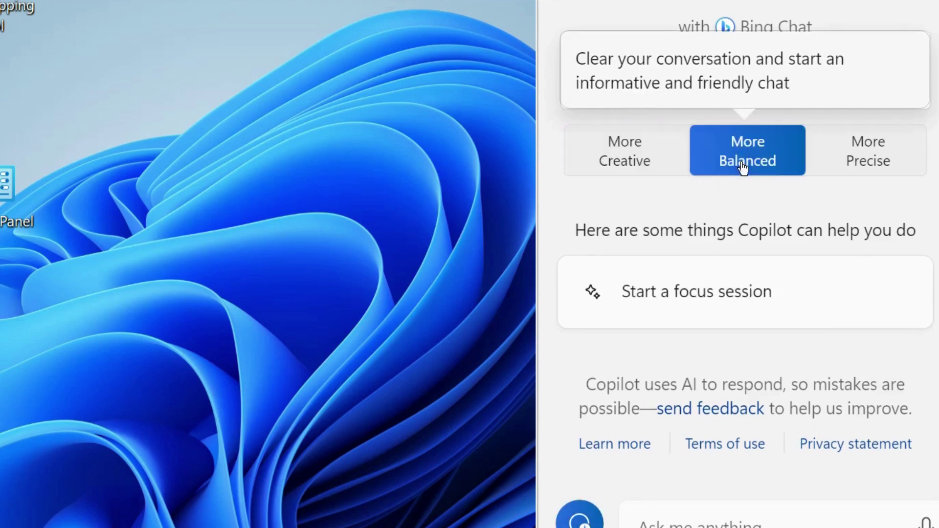
{"action": "left_click", "coordinate": [864, 166]}
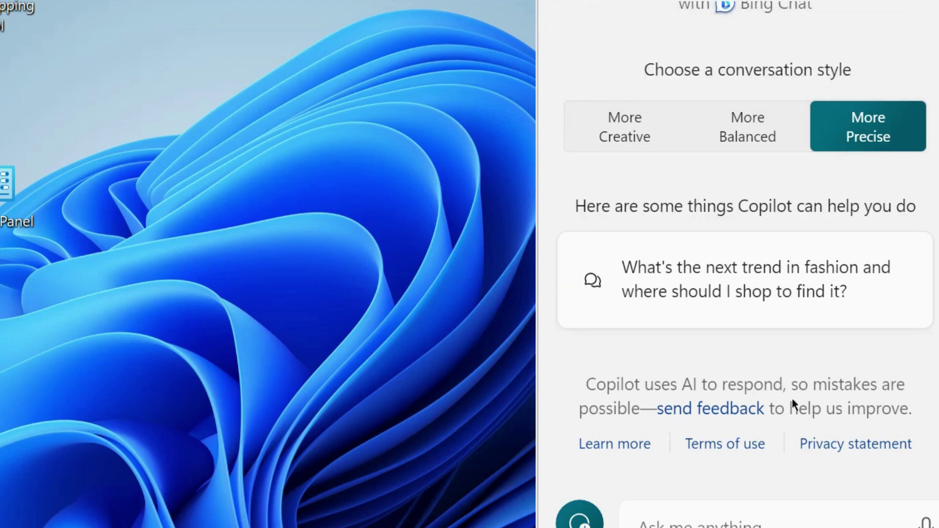
Look over the Copilot start page and refresh it.
{"action": "scroll", "coordinate": [732, 150], "scroll_direction": "up", "scroll_amount": 3}
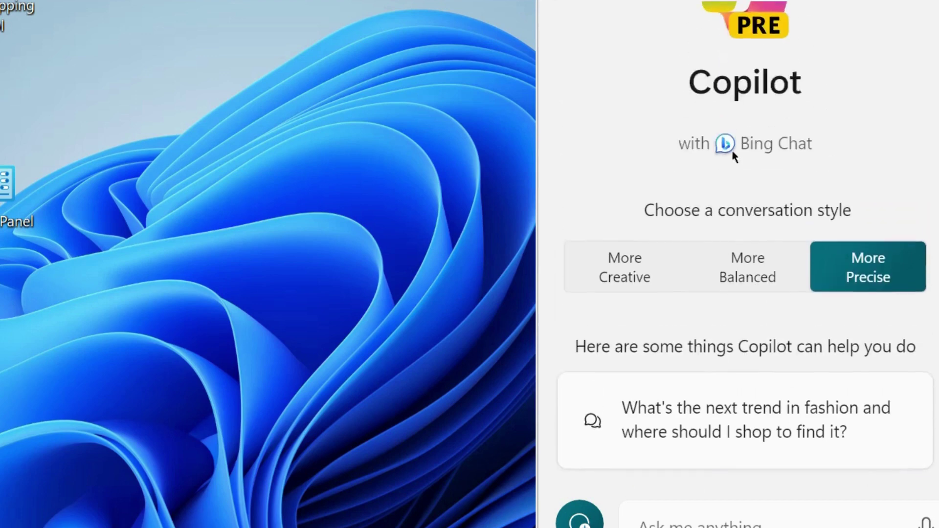
{"action": "scroll", "coordinate": [732, 151], "scroll_direction": "up", "scroll_amount": 2}
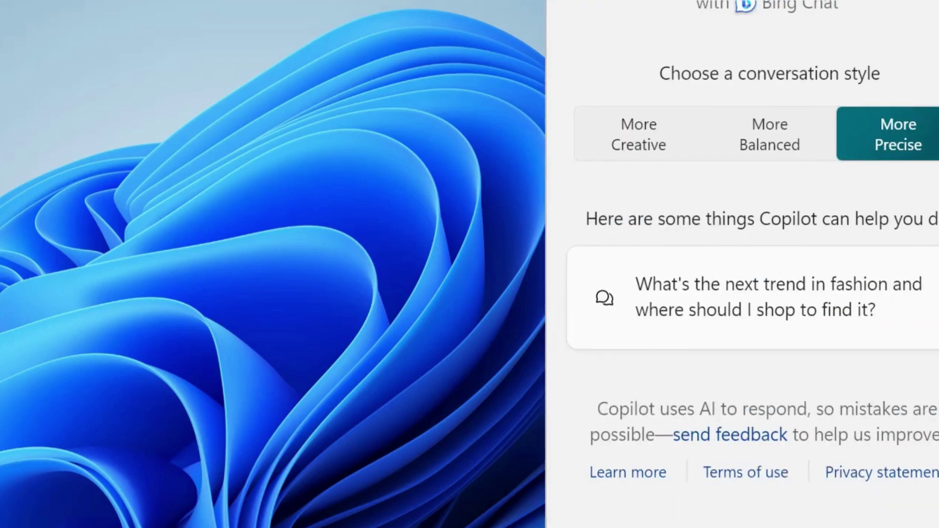
{"action": "scroll", "coordinate": [744, 104], "scroll_direction": "up", "scroll_amount": 5}
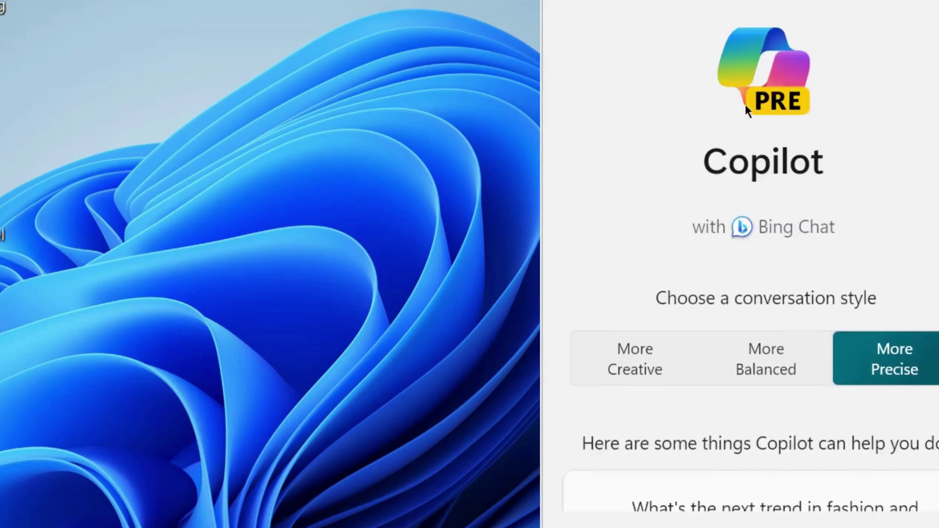
{"action": "left_click", "coordinate": [910, 1]}
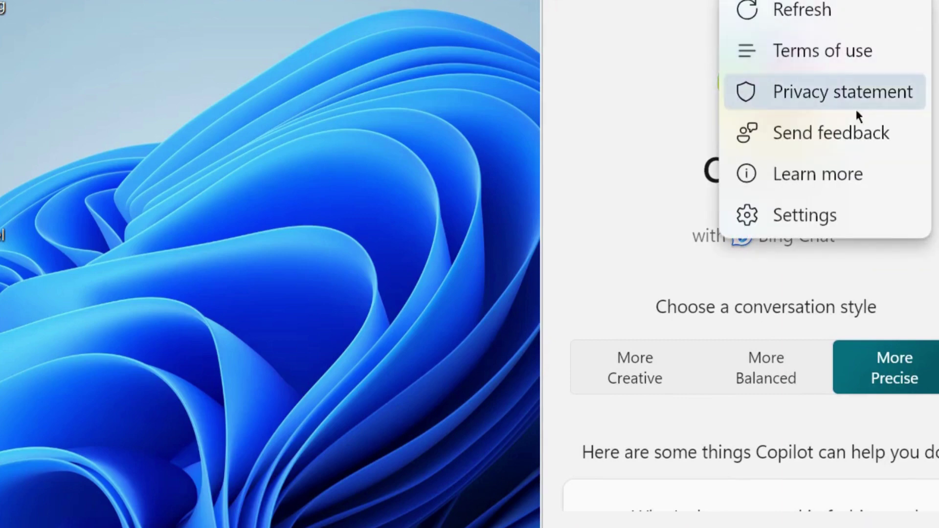
{"action": "left_click", "coordinate": [805, 11]}
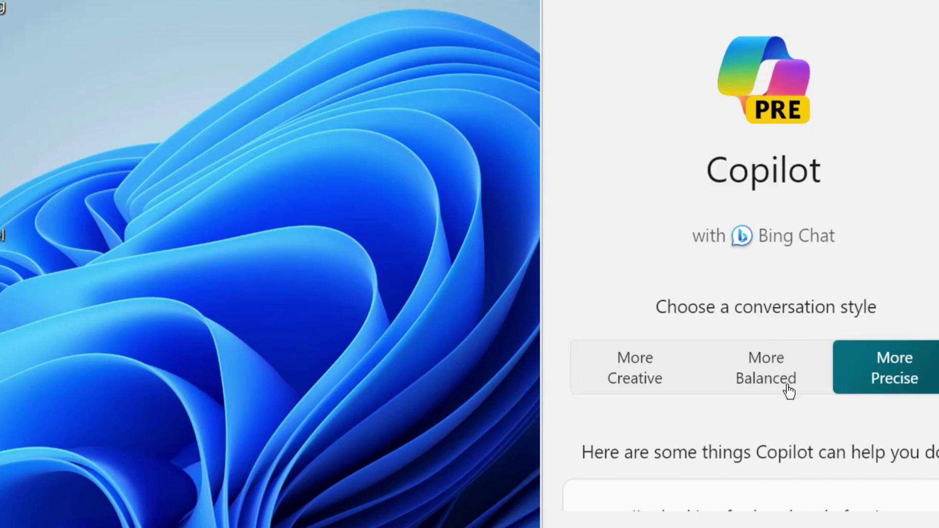
Review the refreshed Copilot start page and bring up its further options, such as Terms of use and Privacy statement.
{"action": "scroll", "coordinate": [753, 457], "scroll_direction": "down", "scroll_amount": 5}
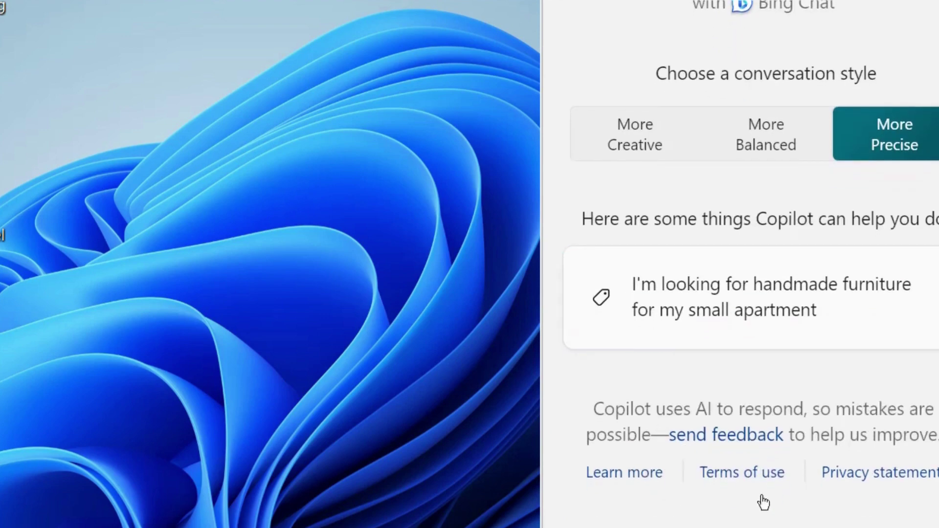
{"action": "scroll", "coordinate": [709, 287], "scroll_direction": "up", "scroll_amount": 5}
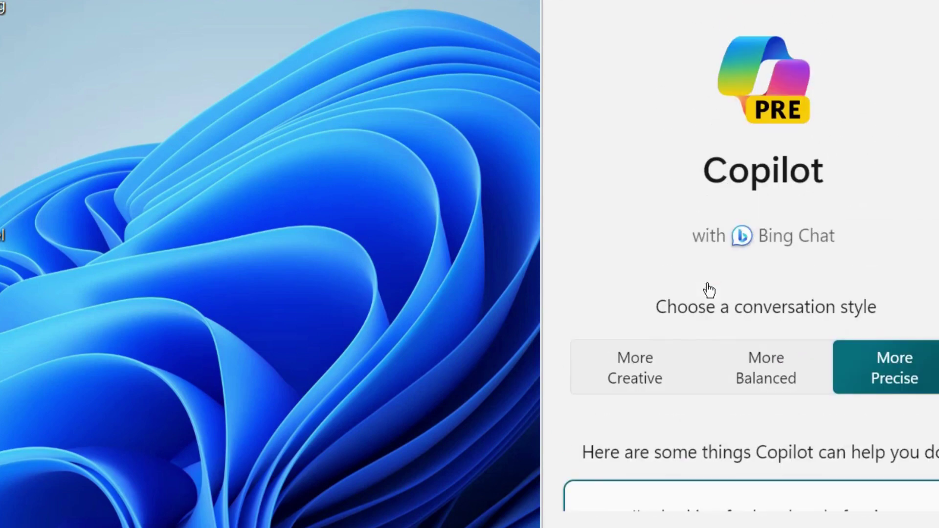
{"action": "left_click", "coordinate": [912, 13]}
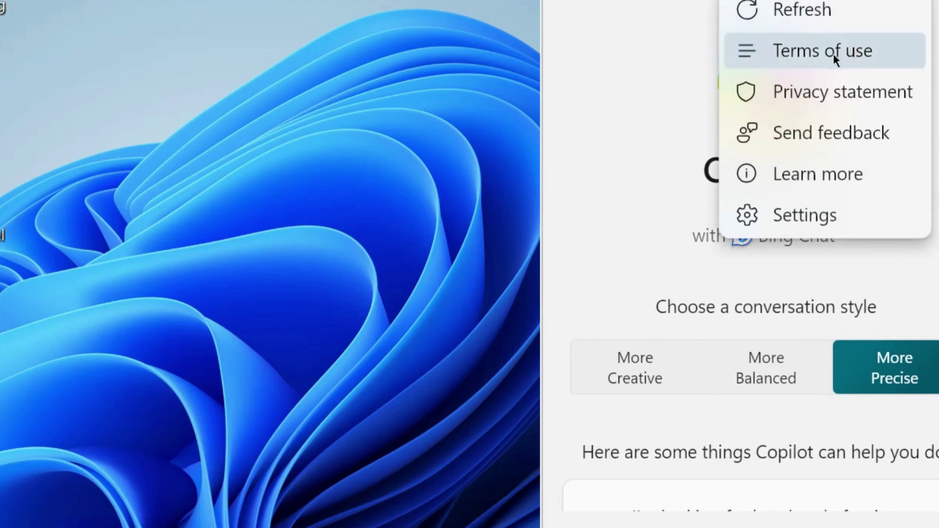